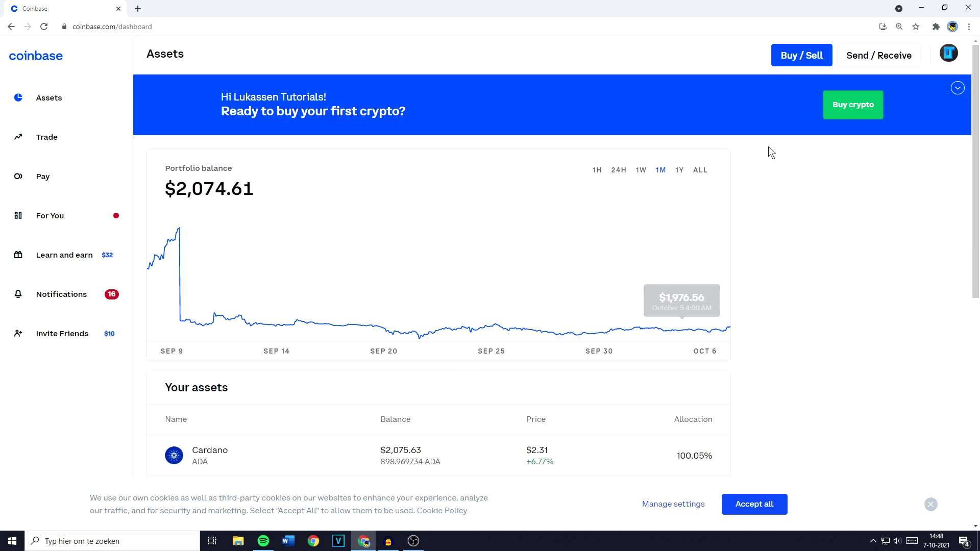
# Go to the Send tab of Send / Receive and search Pay with assets for 'eth'.
pyautogui.click(872, 65)
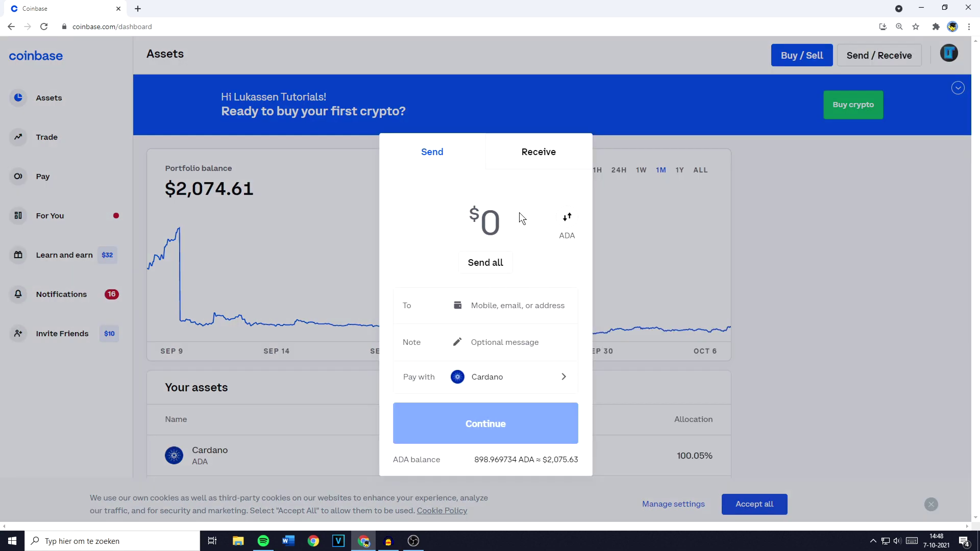
pyautogui.click(531, 164)
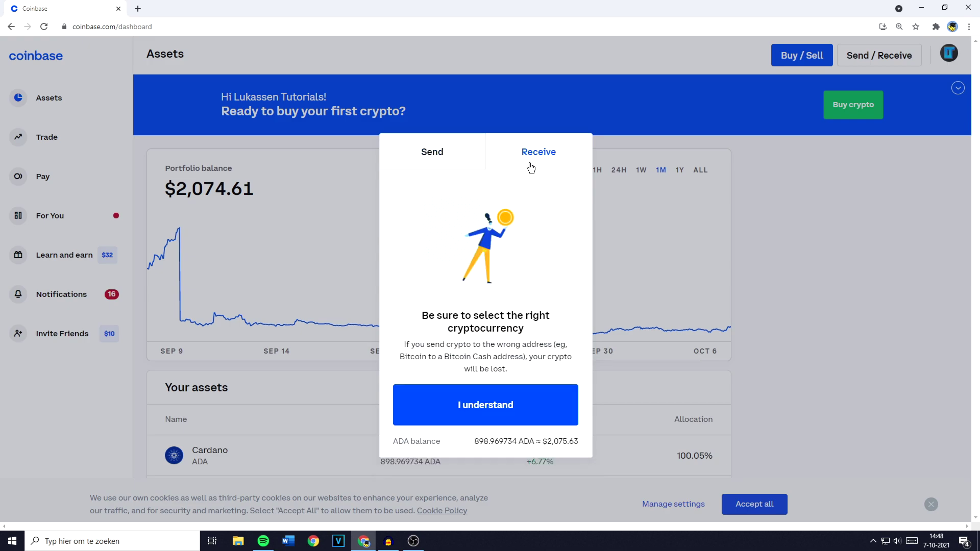
pyautogui.click(435, 157)
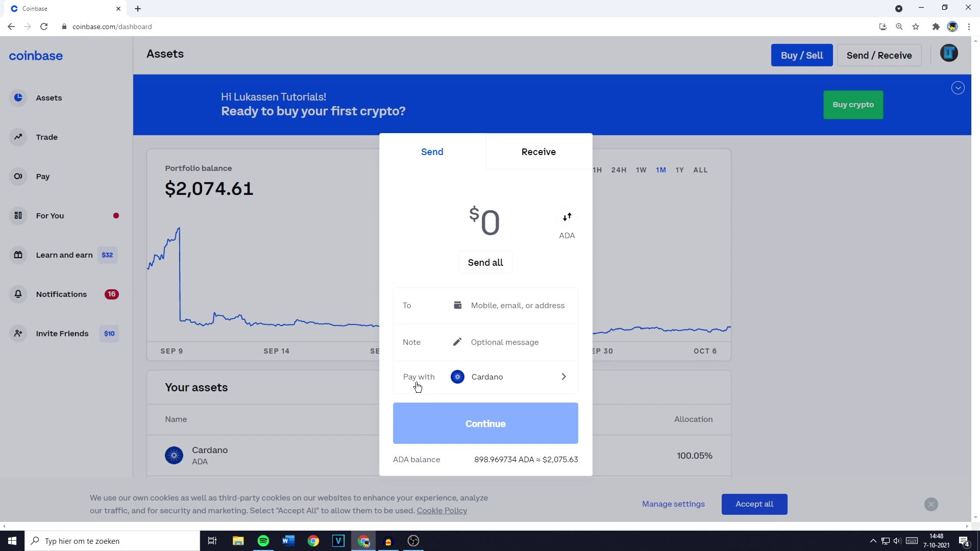
pyautogui.click(455, 379)
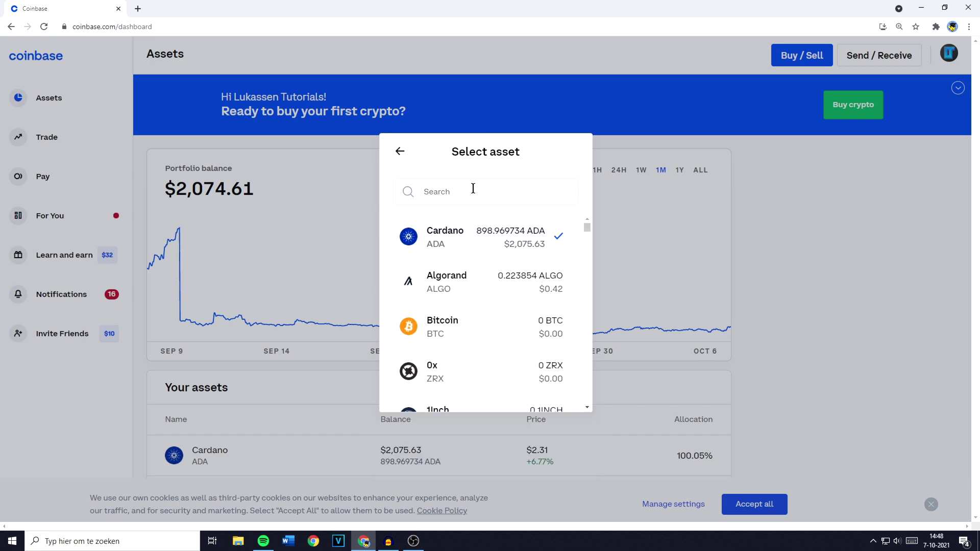
pyautogui.click(474, 191)
pyautogui.write('eth')
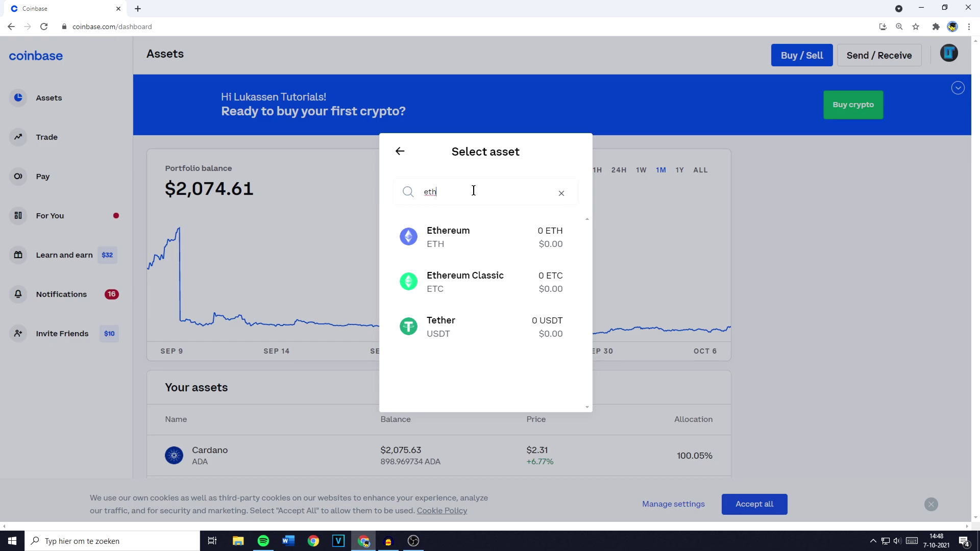
# Pay with Ethereum and set the amount to 0.034 ETH, shown as $121.72.
pyautogui.click(458, 243)
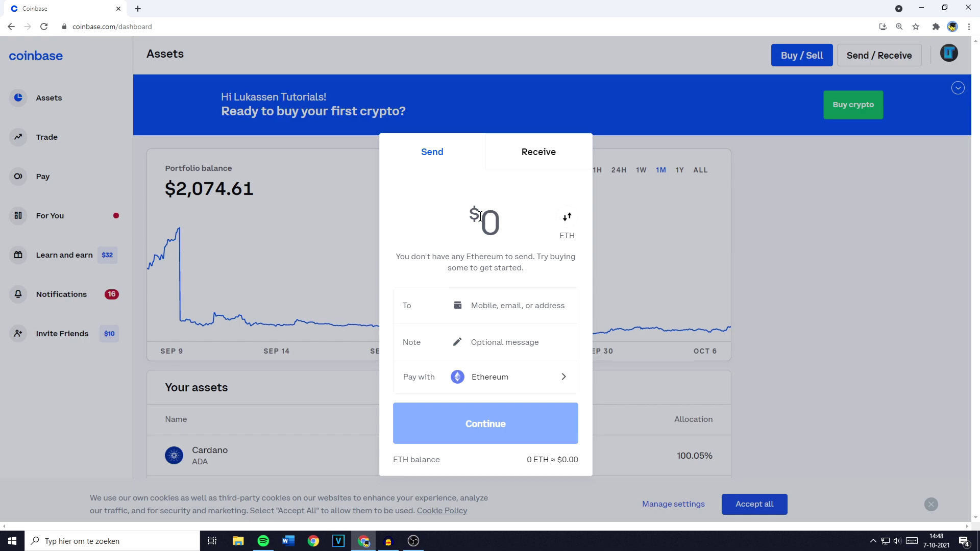
pyautogui.write('1')
pyautogui.write('00')
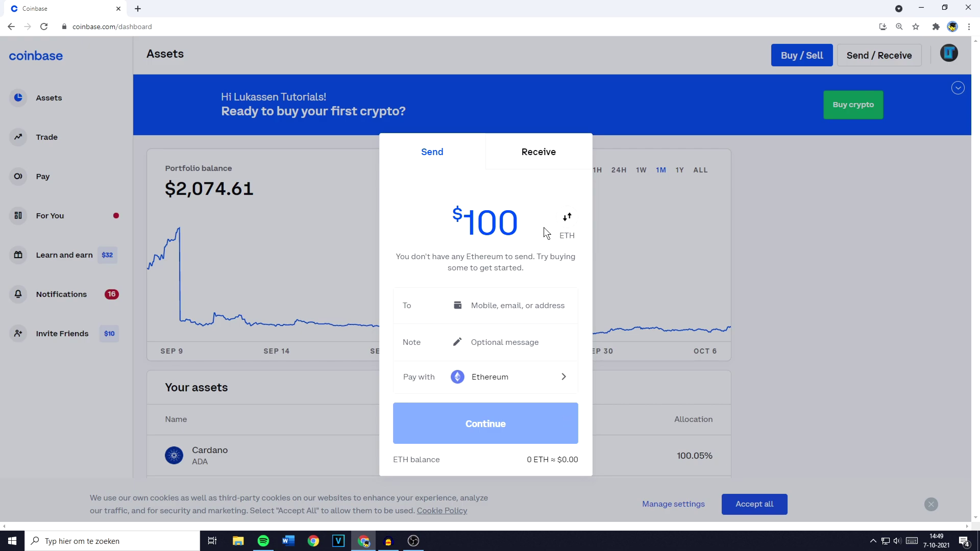
pyautogui.click(566, 224)
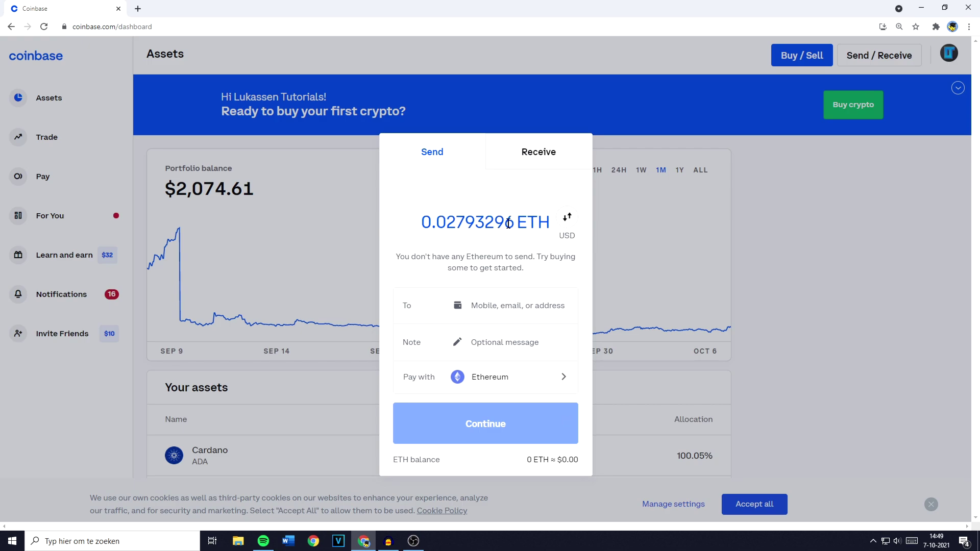
pyautogui.moveTo(441, 224); pyautogui.dragTo(515, 224)
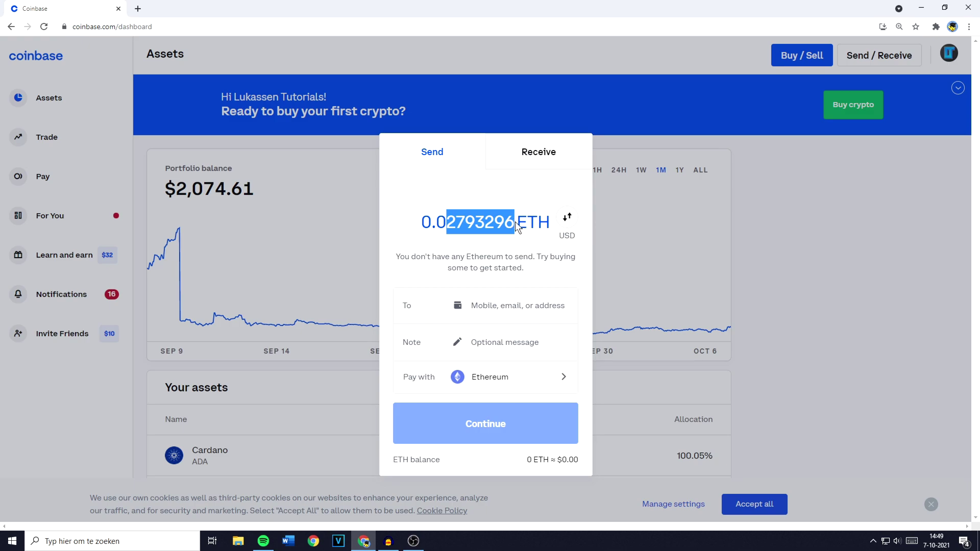
pyautogui.write('34')
pyautogui.click(567, 218)
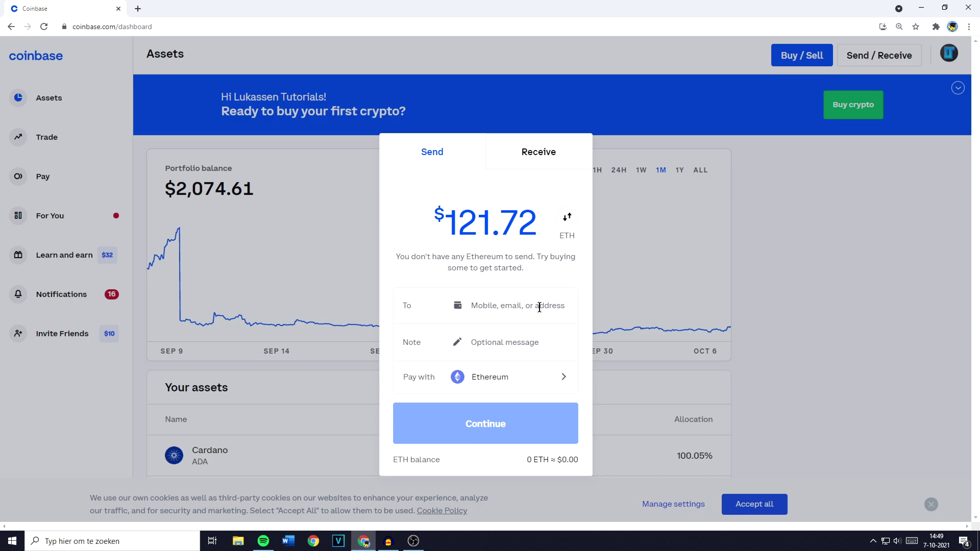
# Unlock MetaMask with the pasted password and open Account 1's options menu.
pyautogui.click(936, 28)
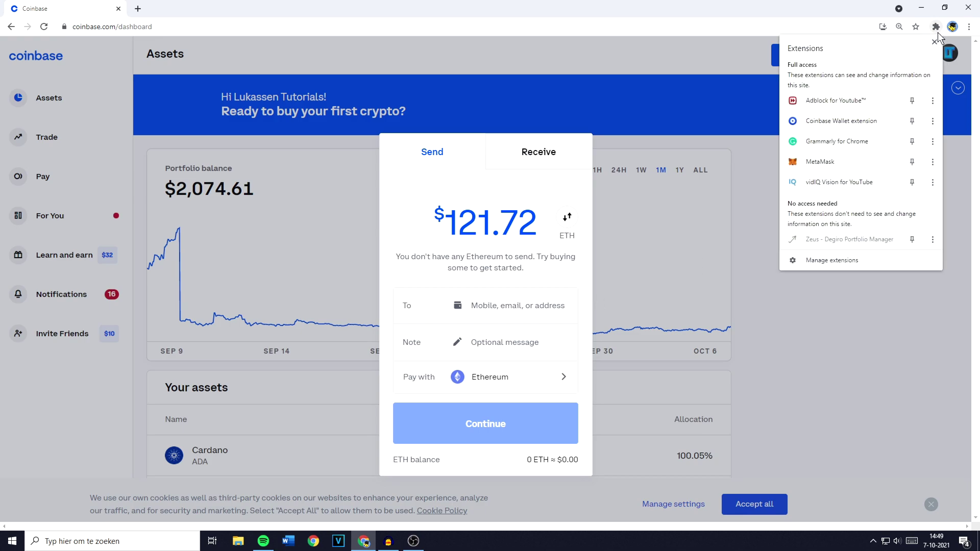
pyautogui.click(826, 154)
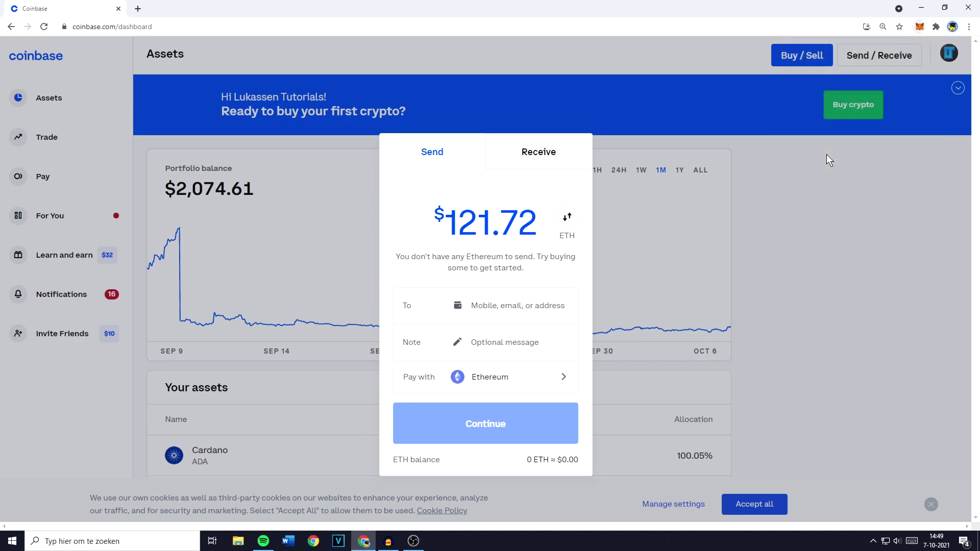
pyautogui.hotkey('ctrl', 'v')
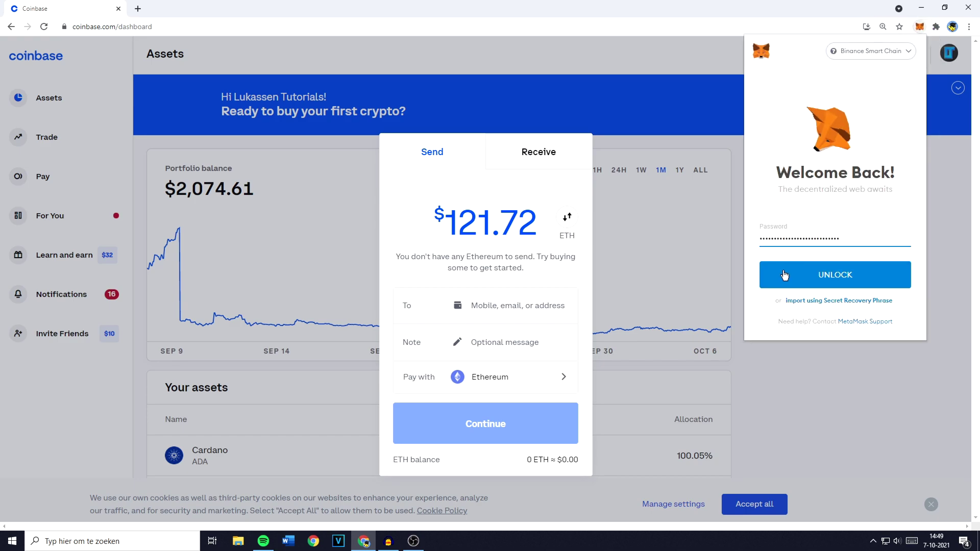
pyautogui.click(783, 278)
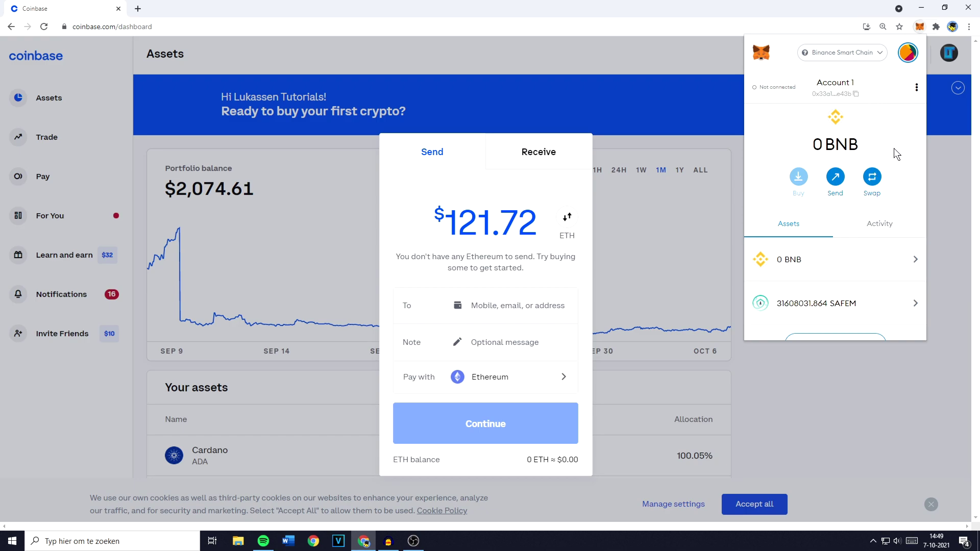
pyautogui.click(917, 88)
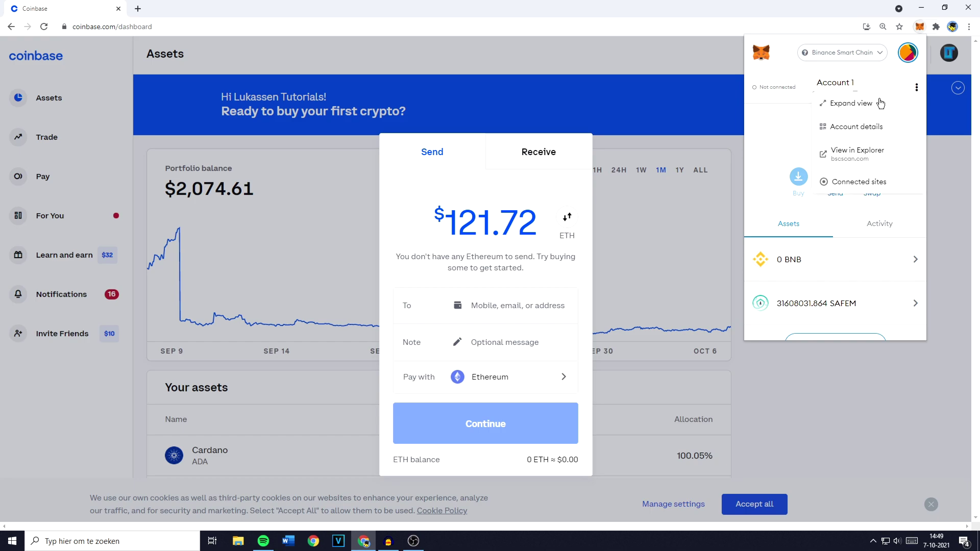
# Expand MetaMask to a full page and switch its network to Ethereum Mainnet.
pyautogui.click(849, 104)
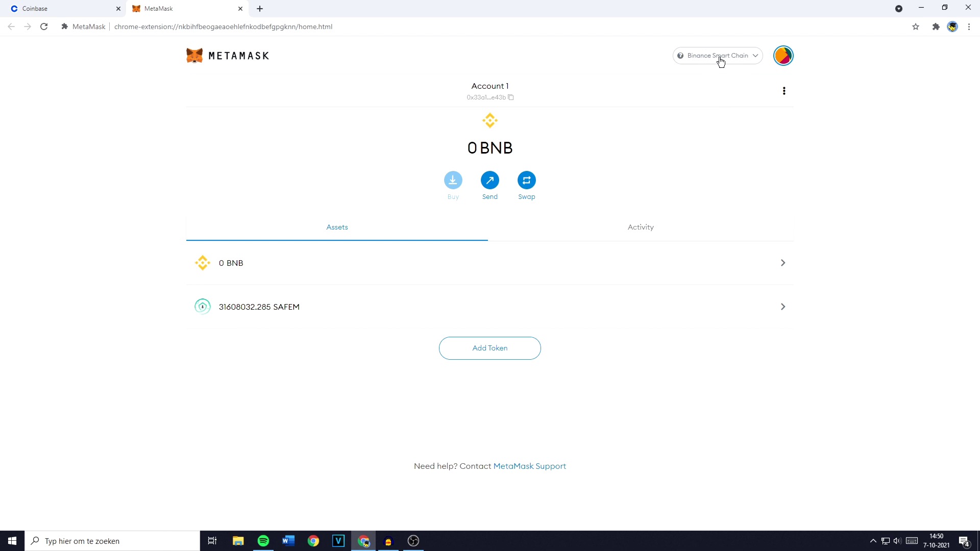
pyautogui.click(720, 60)
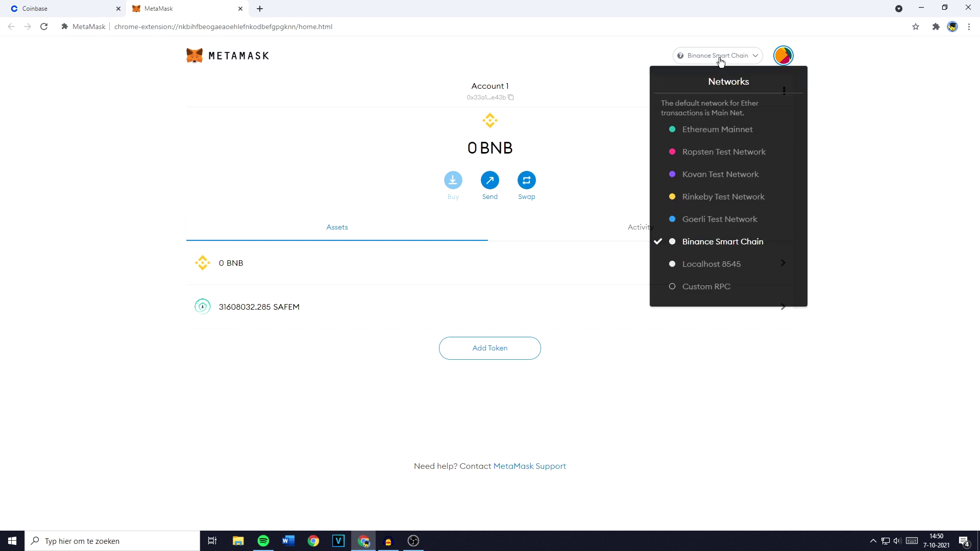
pyautogui.click(698, 137)
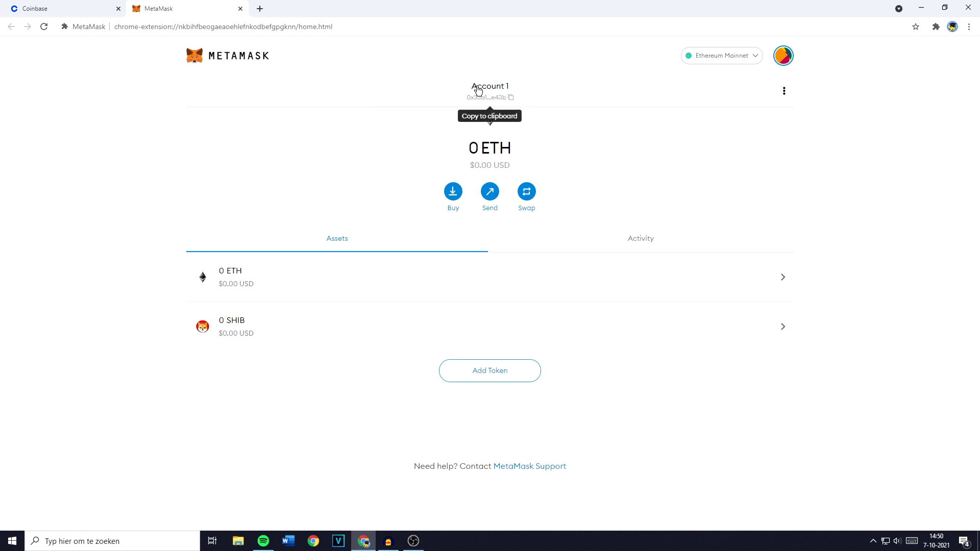
# Copy Account 1's Ethereum Mainnet address, keeping Ethereum Mainnet selected.
pyautogui.click(476, 91)
pyautogui.click(717, 60)
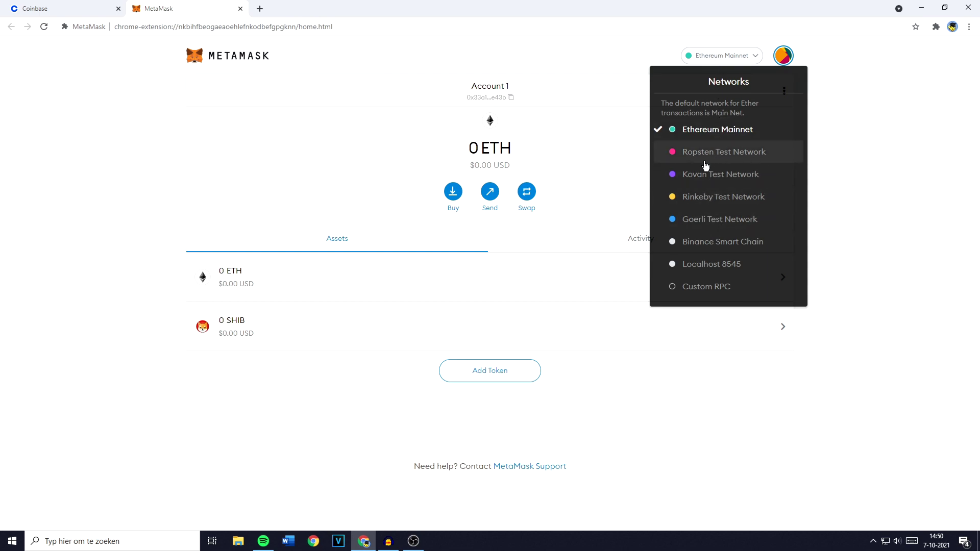
pyautogui.click(715, 134)
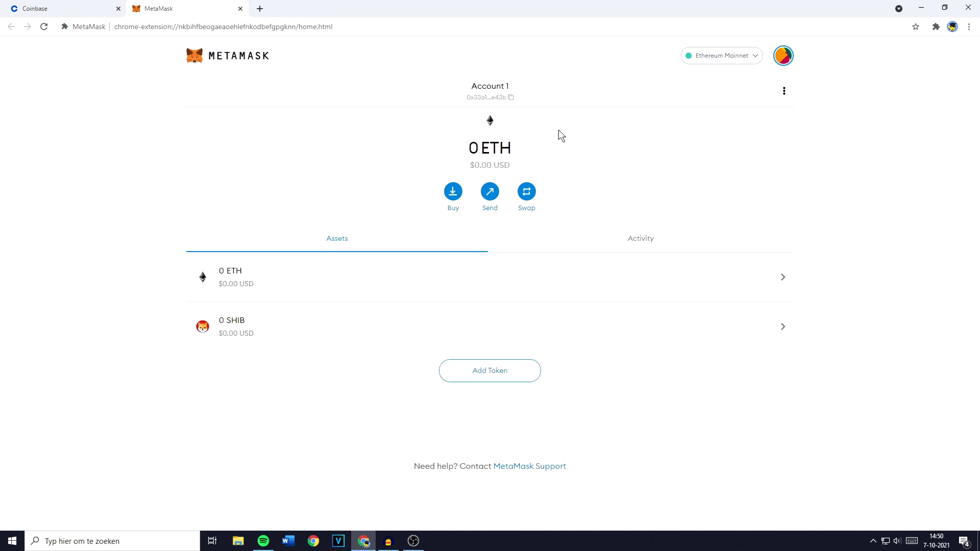
pyautogui.click(488, 104)
pyautogui.click(80, 11)
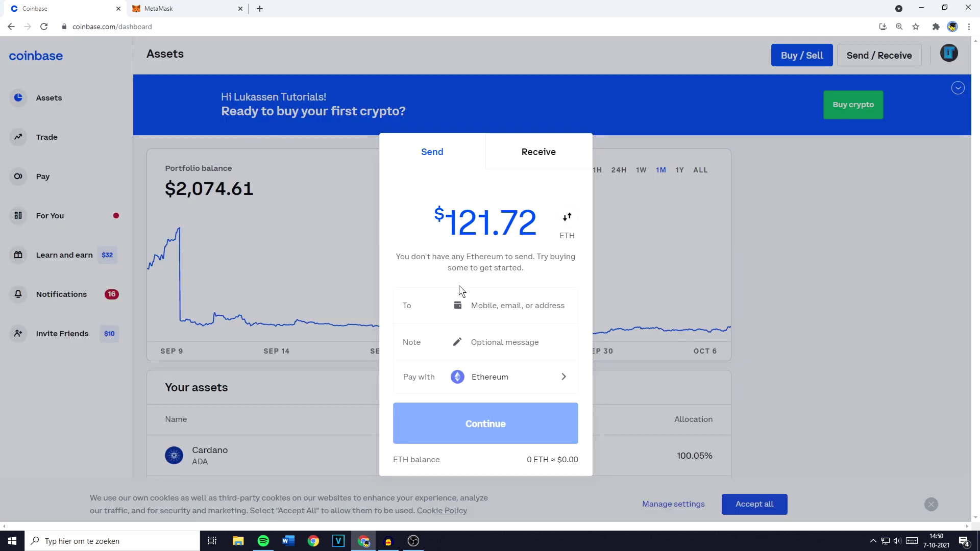
pyautogui.click(476, 306)
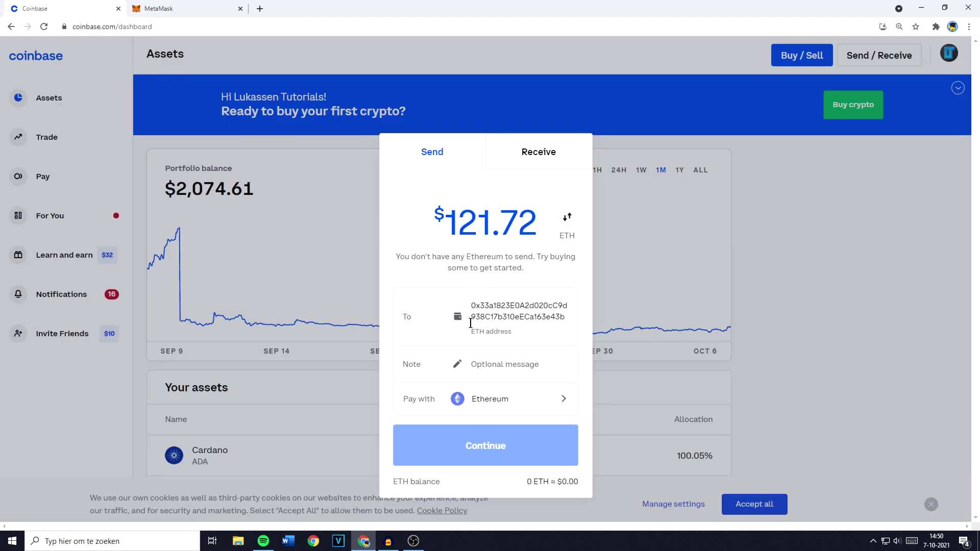
pyautogui.moveTo(471, 331); pyautogui.dragTo(511, 331)
pyautogui.click(494, 366)
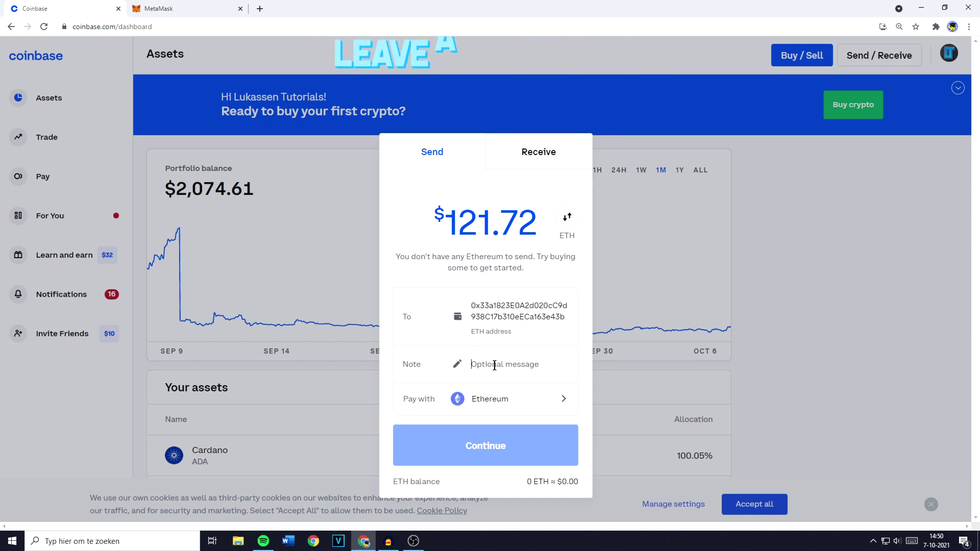